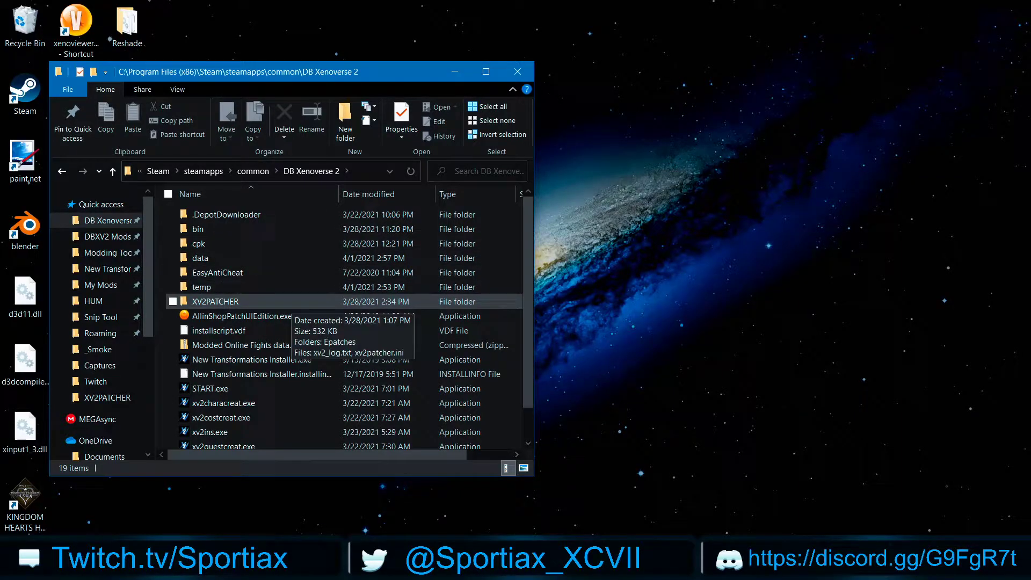
Open xv2patcher.ini from the XV2PATCHER folder and maximize its window
double_click(290, 303)
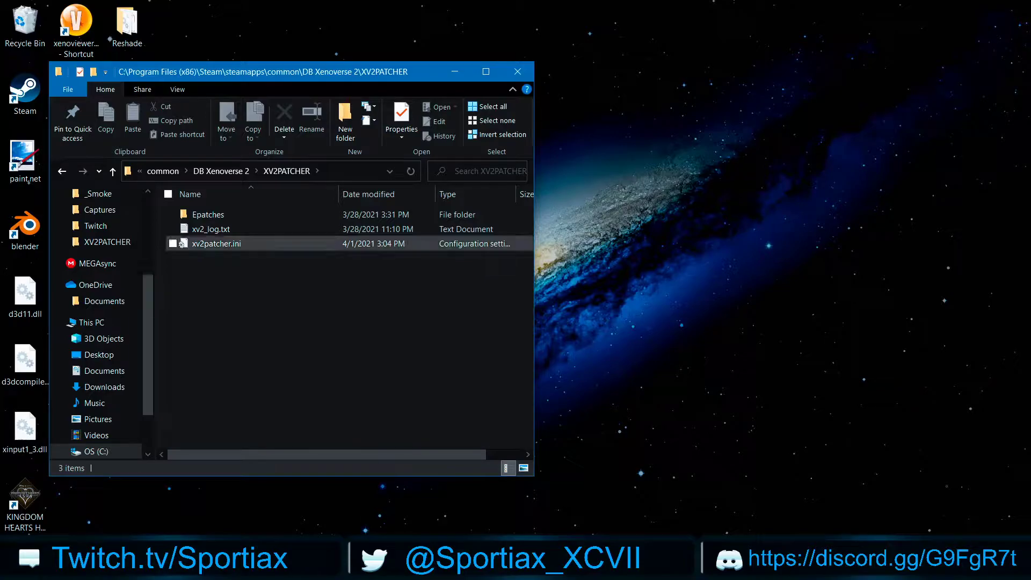
double_click(215, 244)
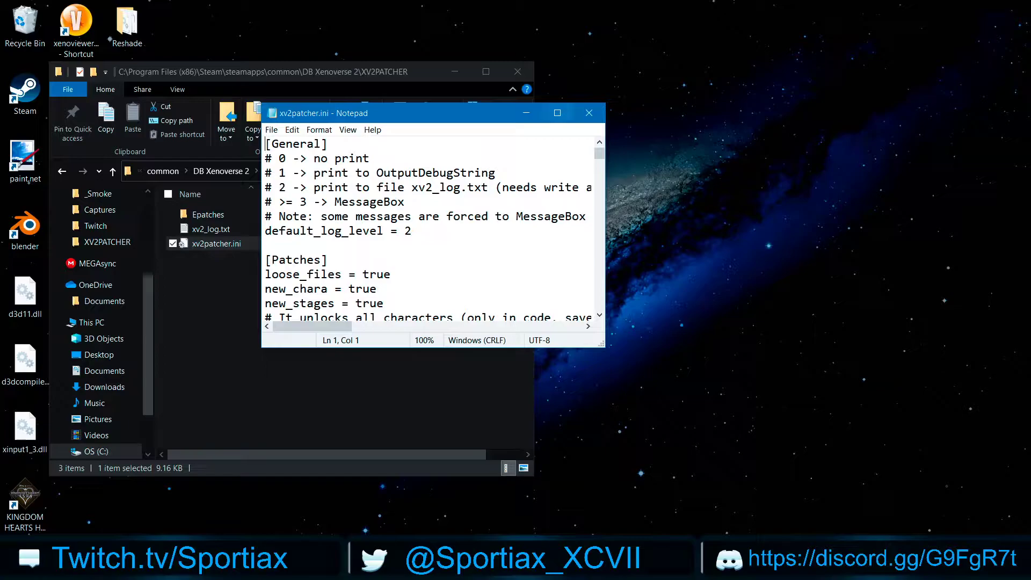
click(558, 113)
Set excessive_air_contamination to true in the patch settings and save the file
scroll(557, 113, down, 5)
scroll(516, 278, down, 5)
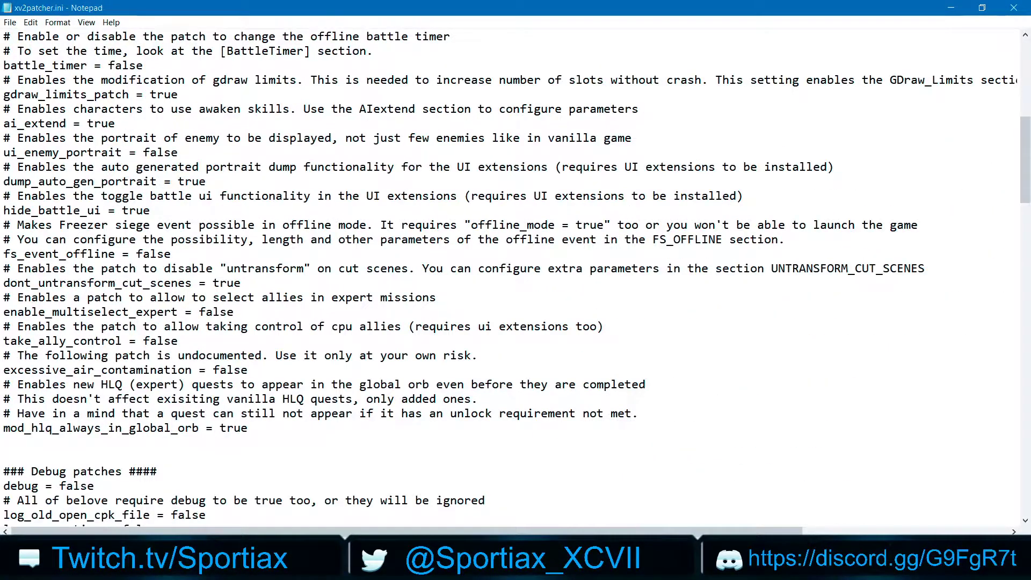
drag(4, 370, 191, 370)
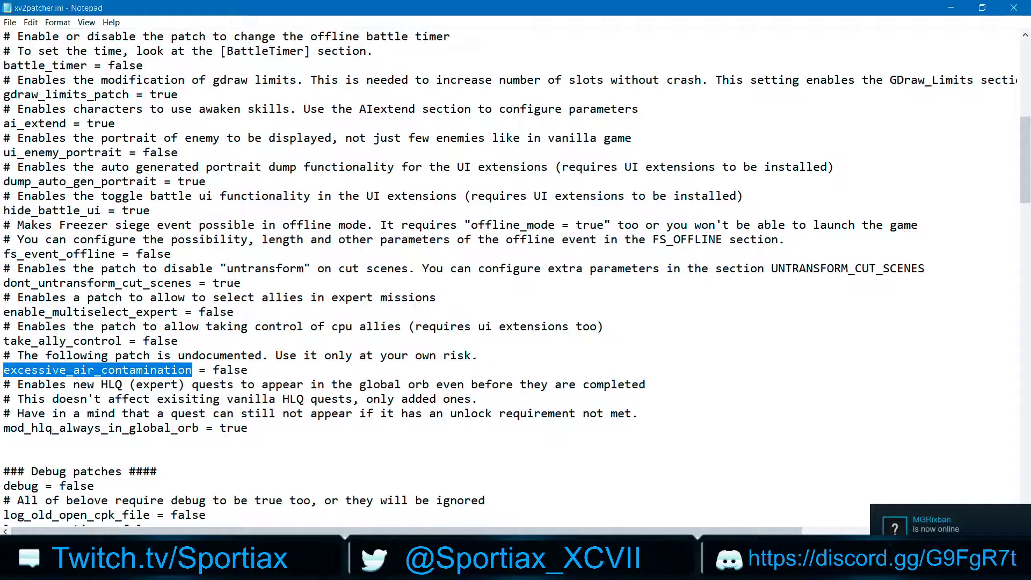
key(Right)
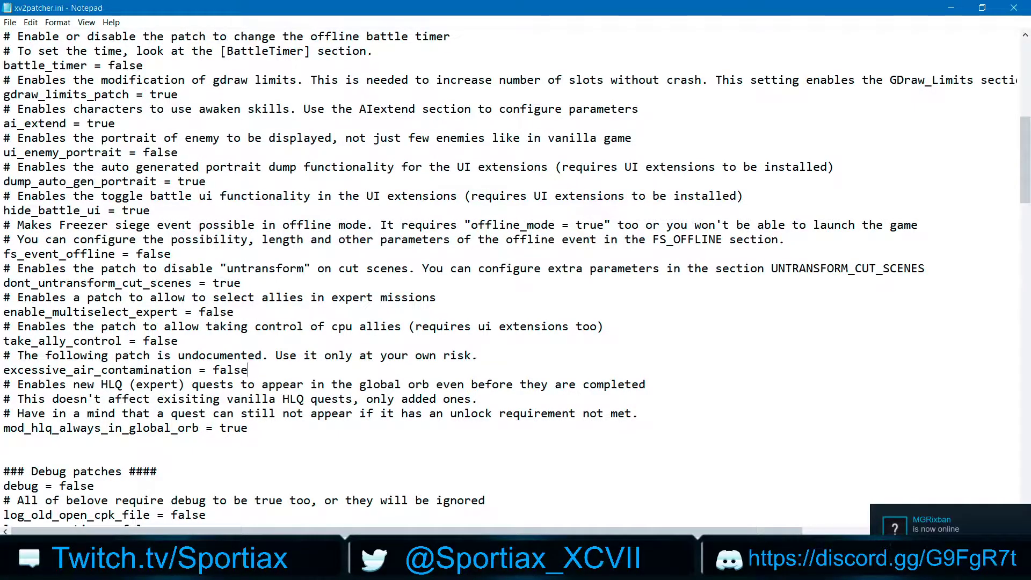
key(End)
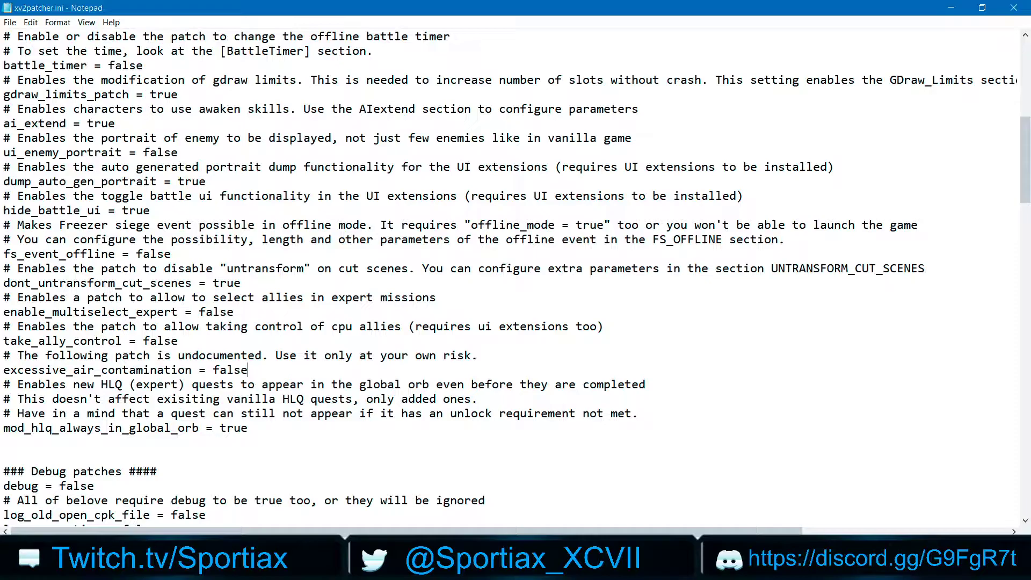
key(BackSpace)
key(BackSpace)
key(BackSpace)
key(BackSpace)
key(BackSpace)
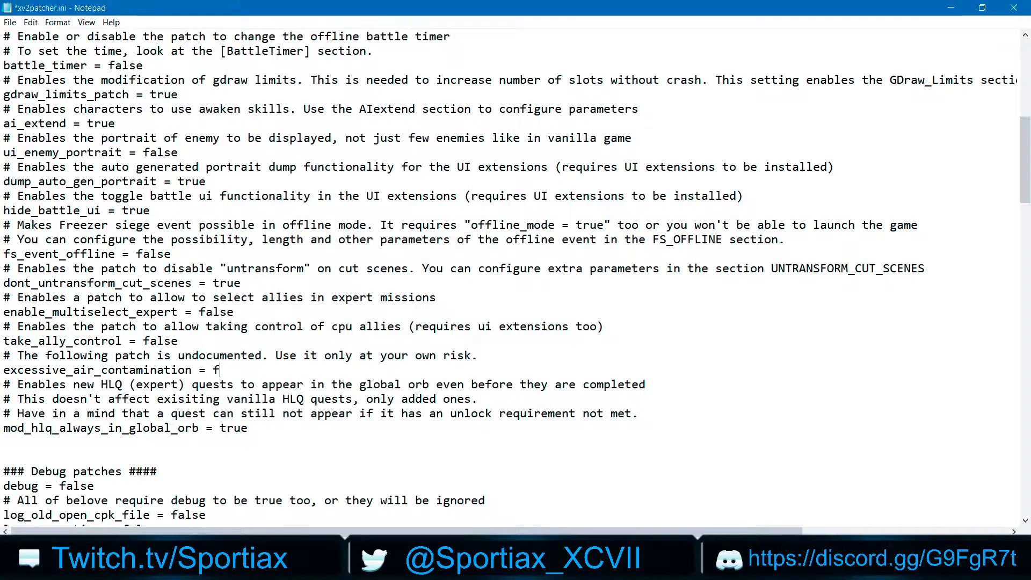
text(t)
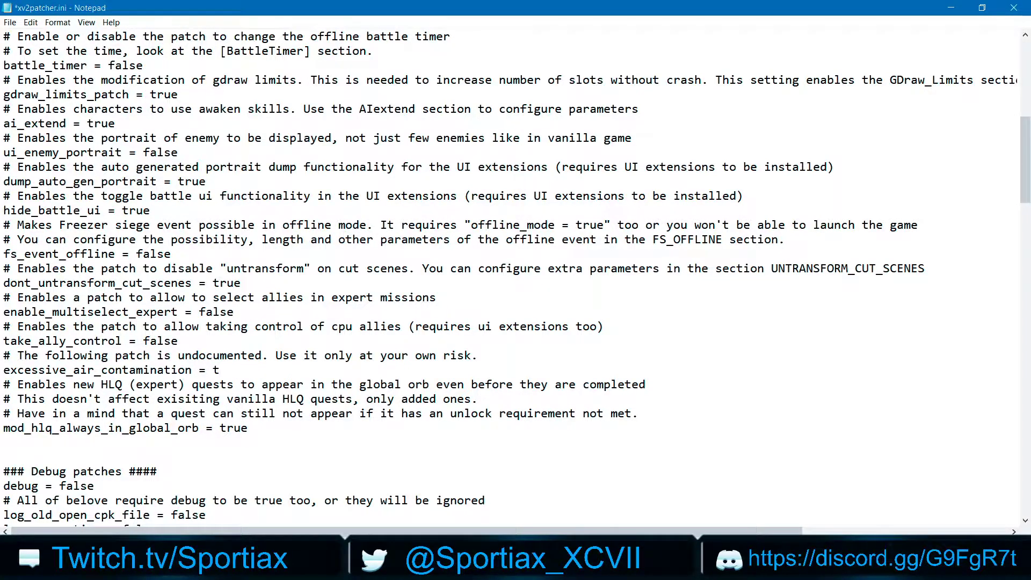
text(rue)
key(ctrl+s)
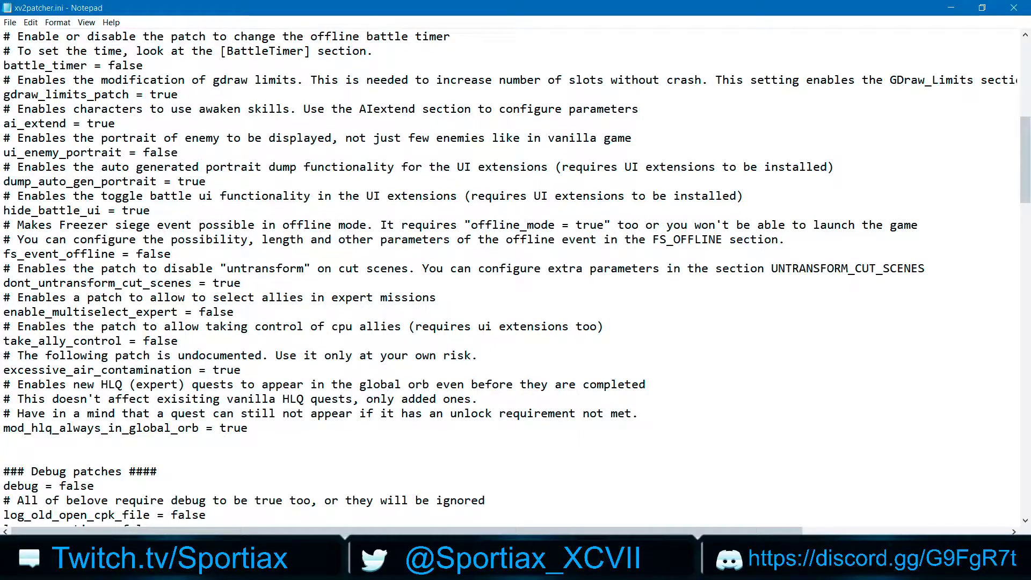
Review the patch settings back to the start of xv2patcher.ini, including offline_mode, and save and close the file
scroll(515, 276, up, 2)
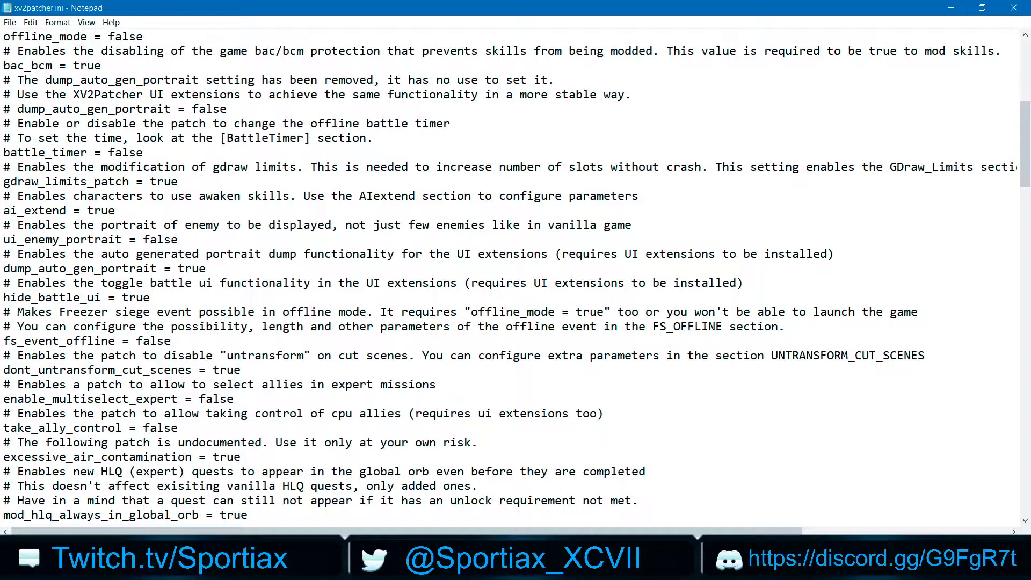
key(alt+f)
key(Down)
key(Down)
key(Down)
key(Return)
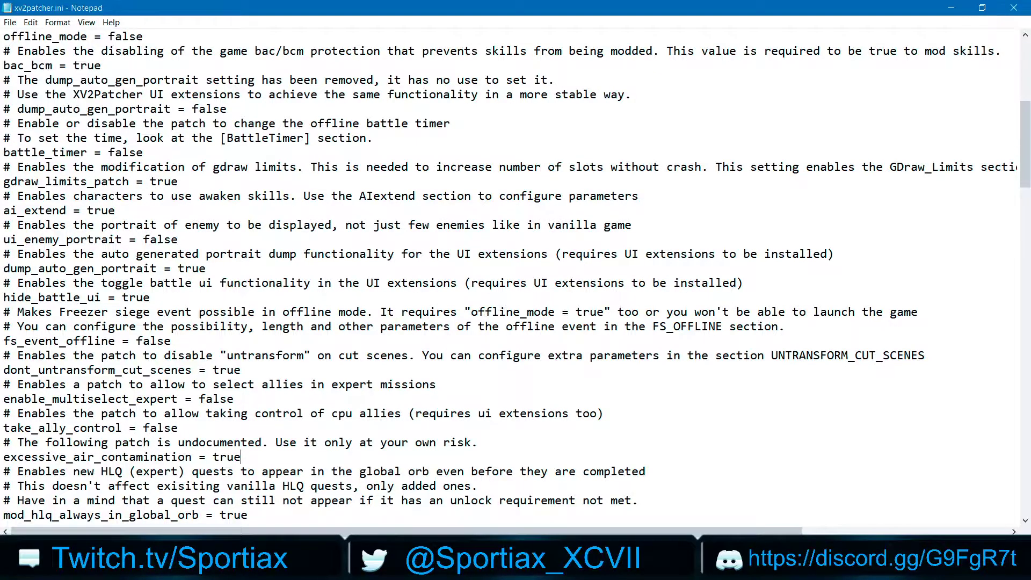
scroll(515, 276, up, 1)
scroll(515, 277, up, 2)
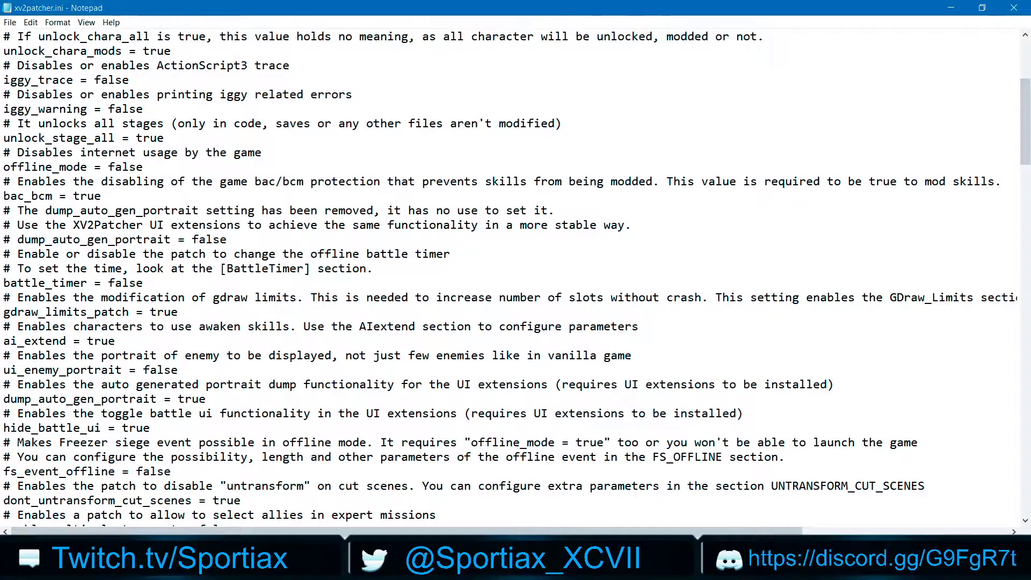
scroll(515, 268, up, 2)
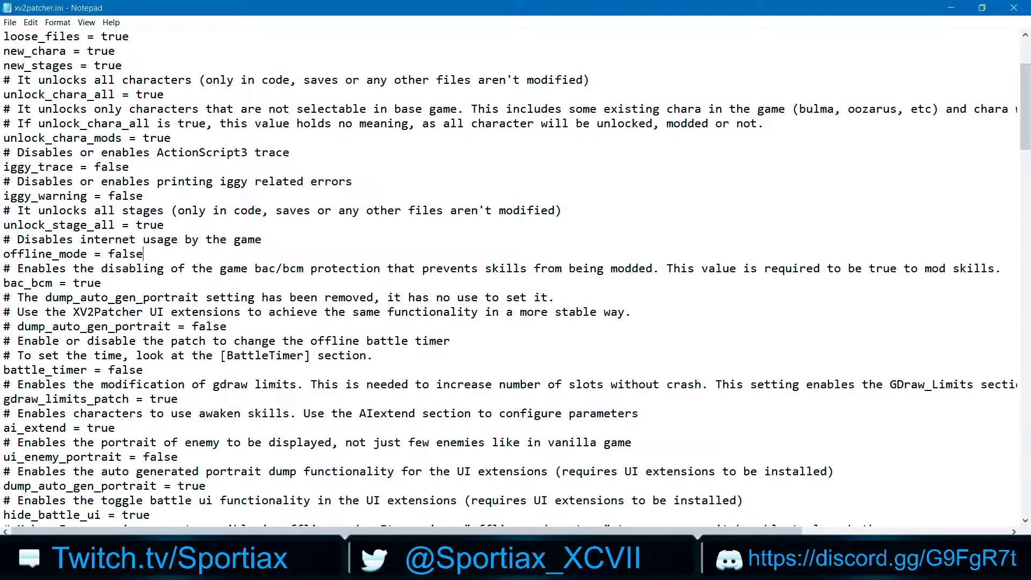
scroll(516, 269, up, 3)
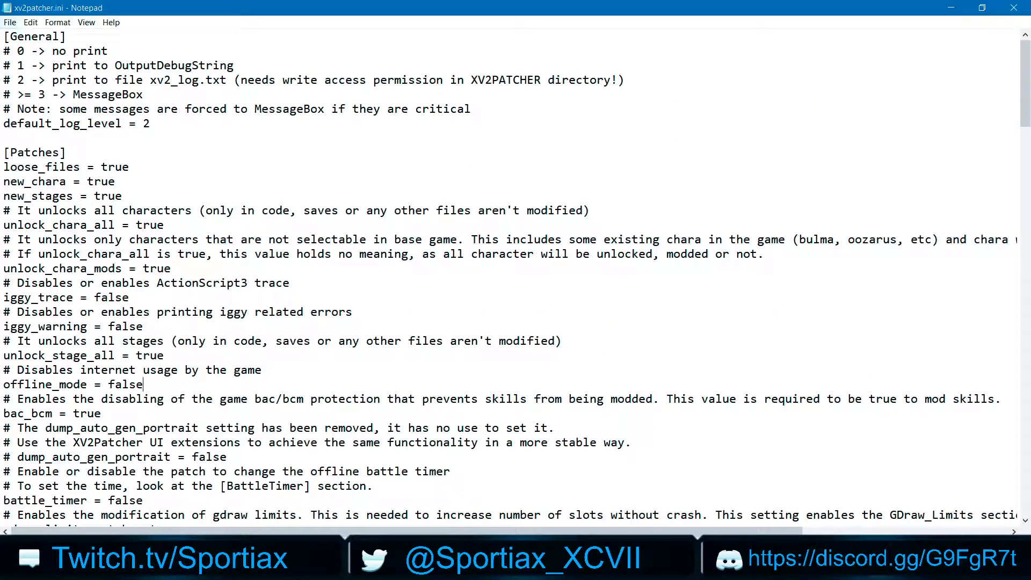
click(9, 22)
click(32, 75)
key(alt+F4)
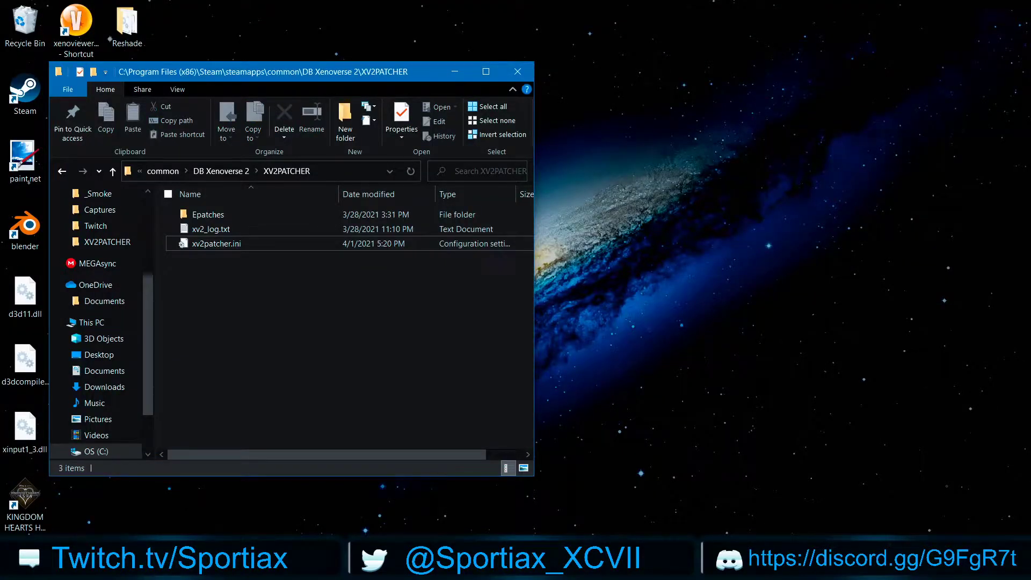
Return to the DB Xenoverse 2 folder, refresh it and launch xv2ins.exe
click(220, 171)
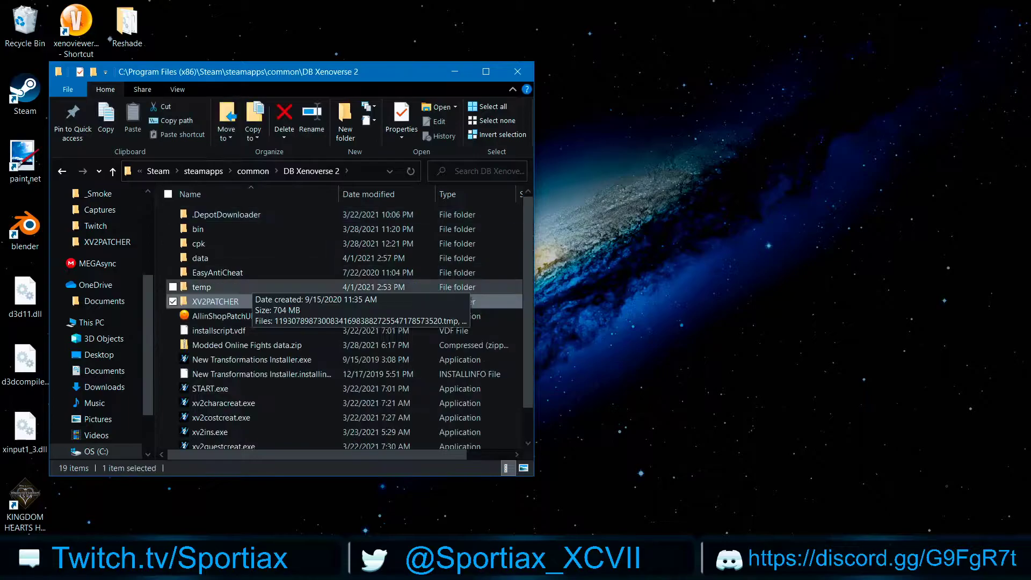
click(200, 257)
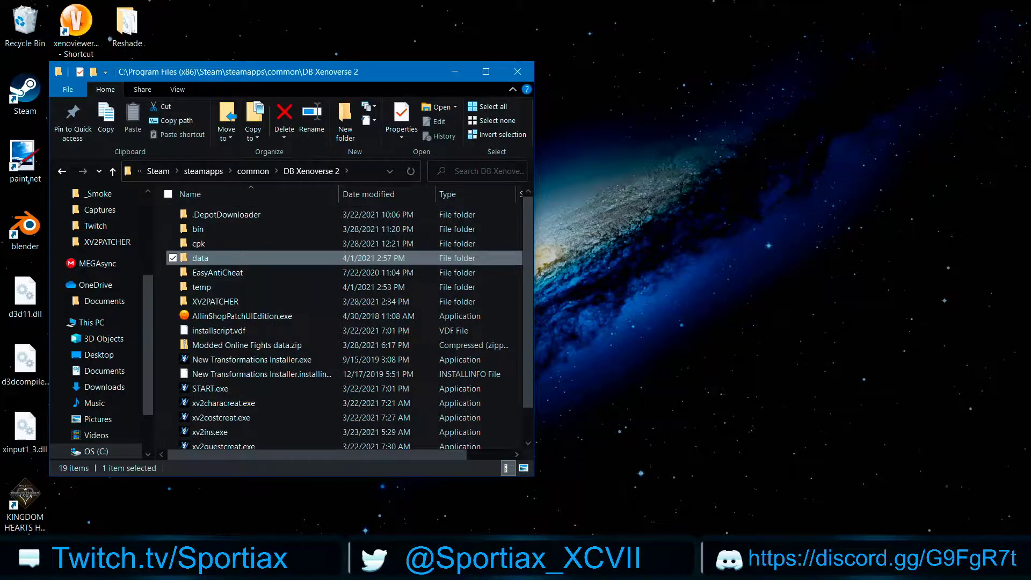
key(ctrl+space)
click(410, 170)
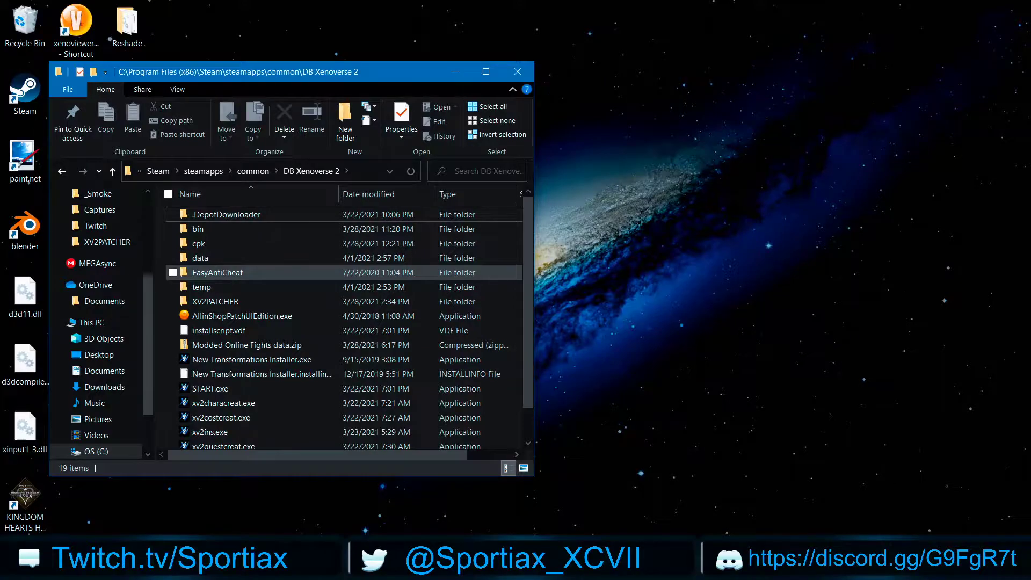
mouse_move(334, 257)
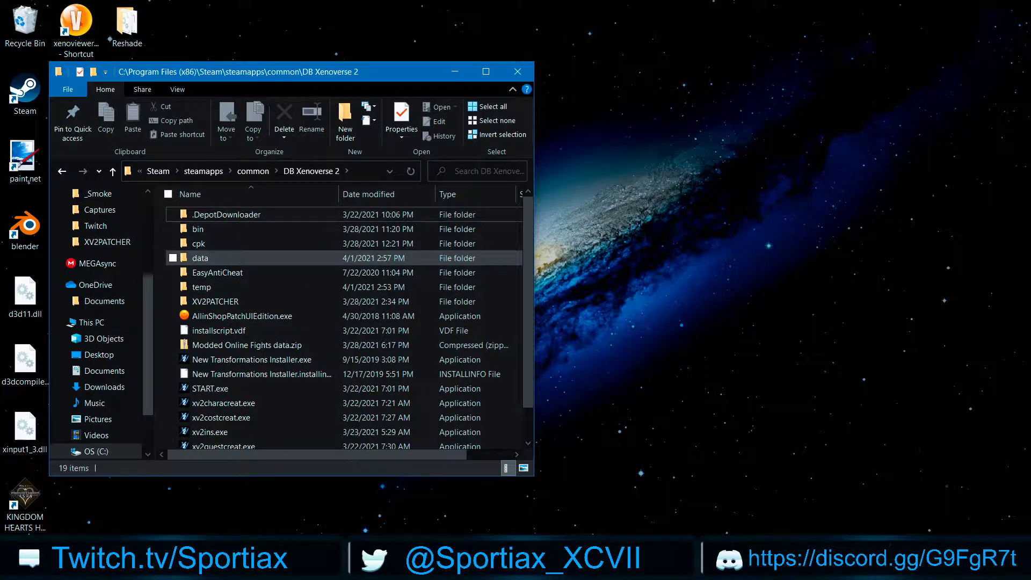
scroll(268, 258, down, 1)
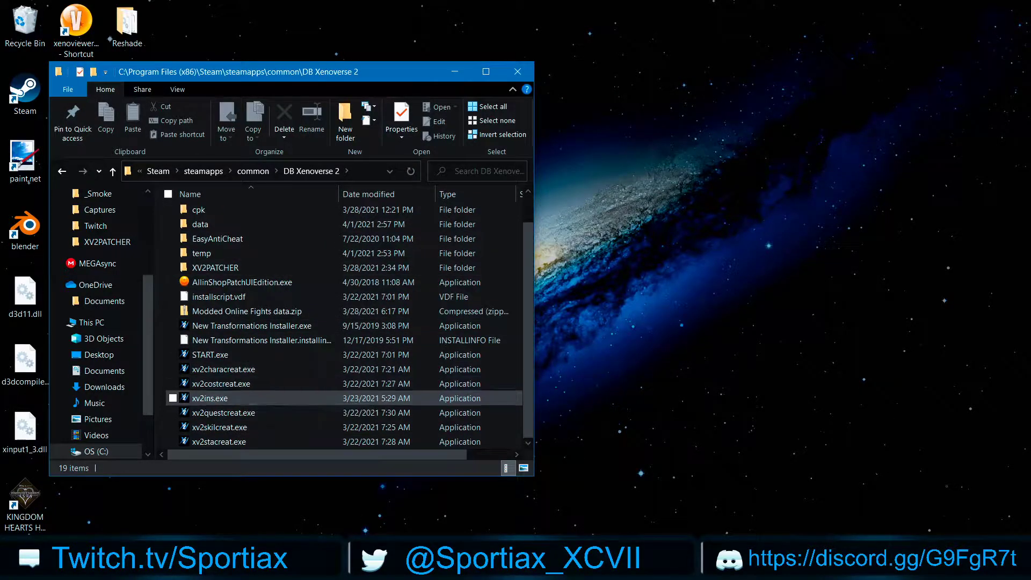
click(209, 398)
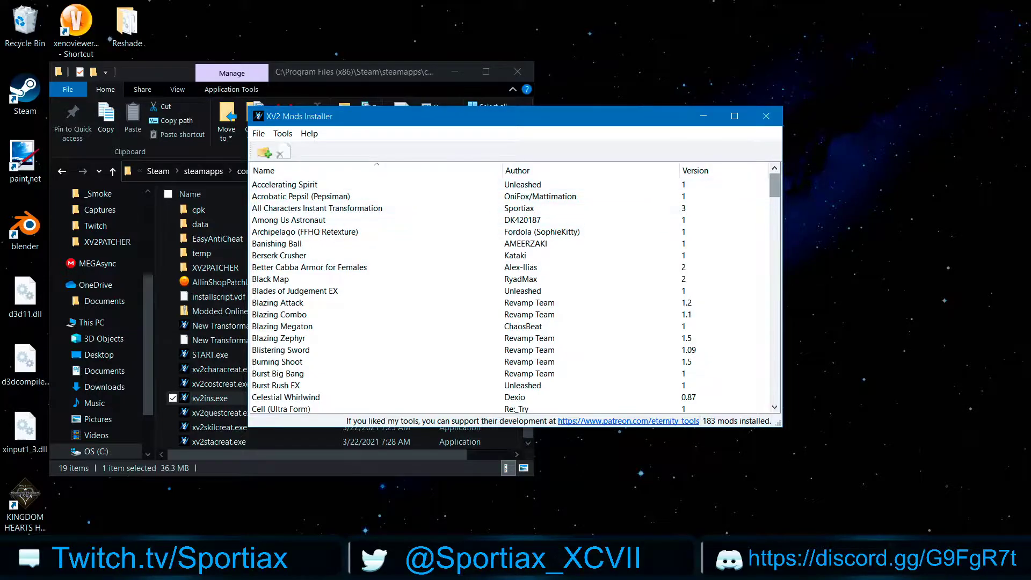
Examine the full list of installed mods in XV2 Mods Installer and close the installer
scroll(511, 295, down, 9)
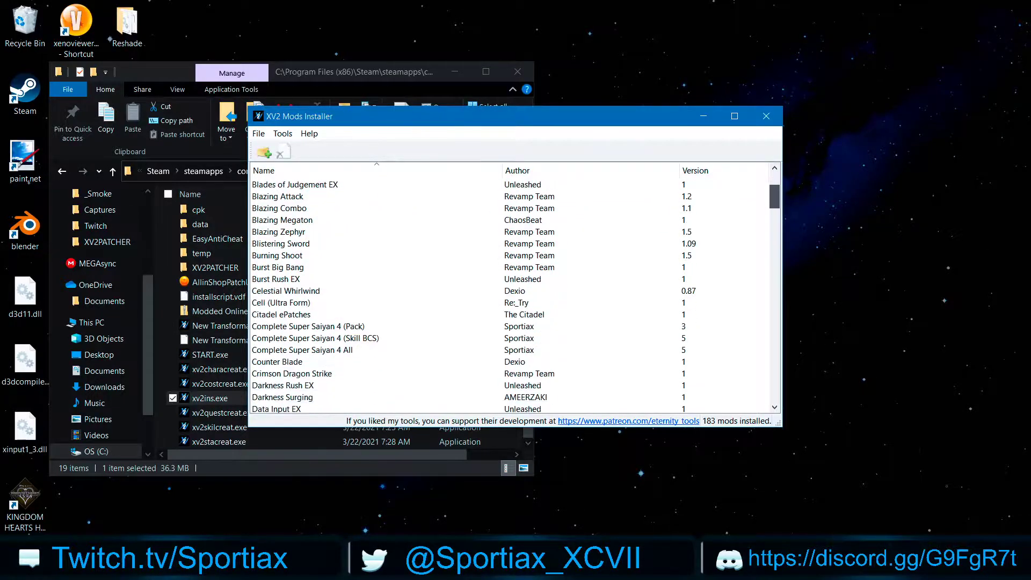
scroll(510, 290, down, 20)
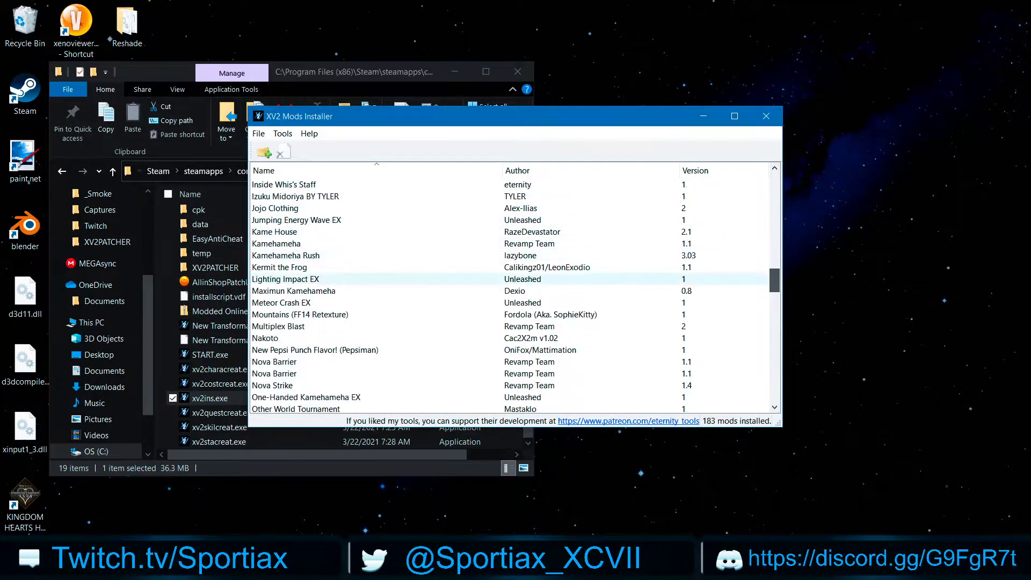
scroll(511, 290, down, 8)
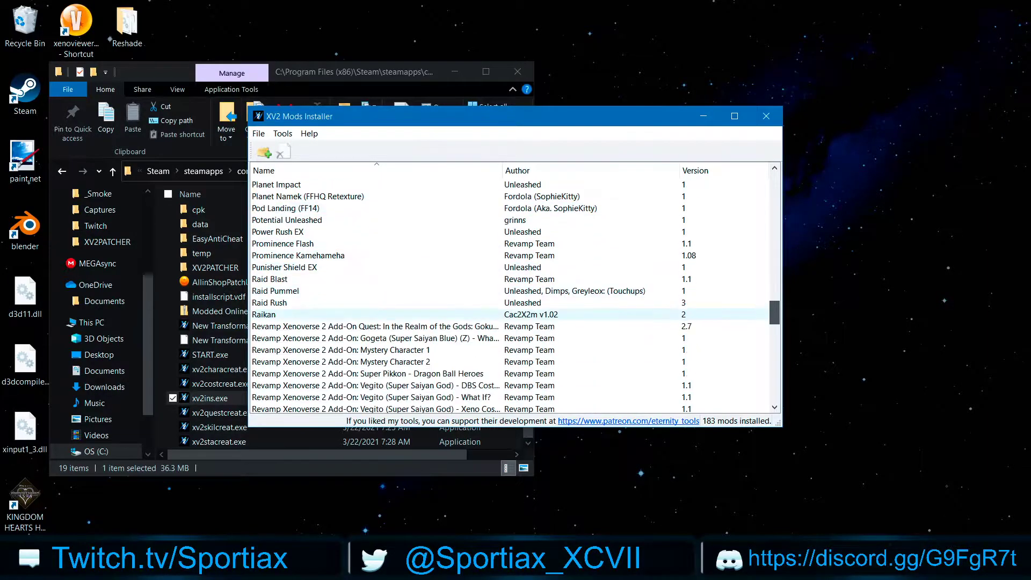
scroll(511, 322, down, 2)
scroll(511, 317, up, 4)
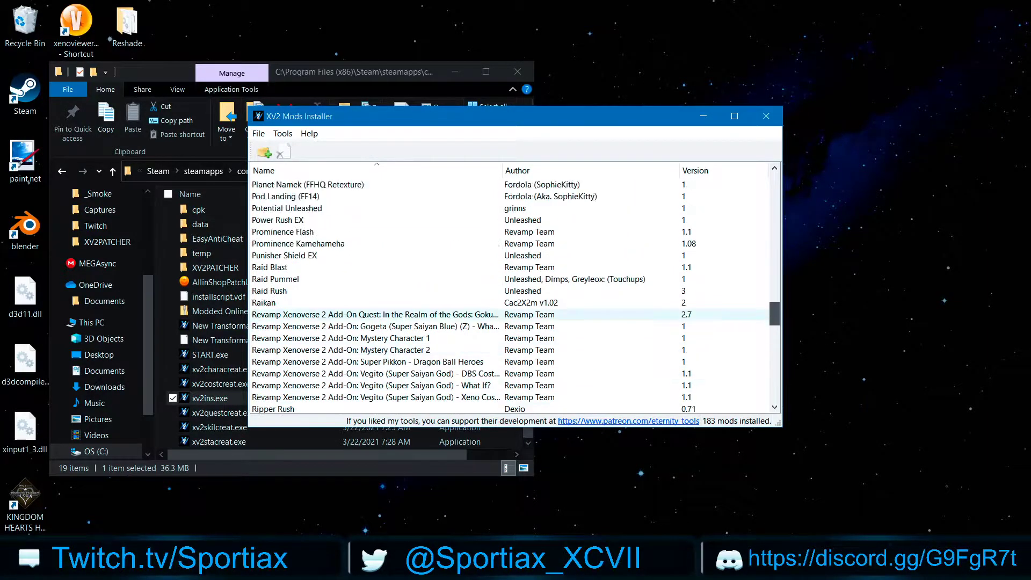
scroll(510, 314, down, 1)
scroll(510, 314, up, 1)
scroll(510, 315, down, 1)
scroll(510, 322, down, 6)
scroll(510, 338, down, 18)
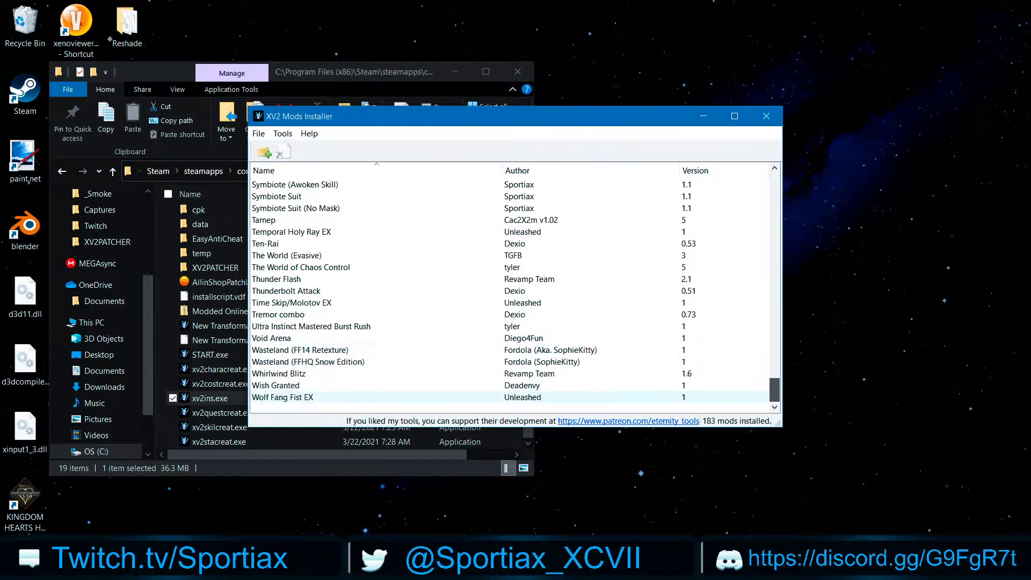
scroll(510, 295, up, 20)
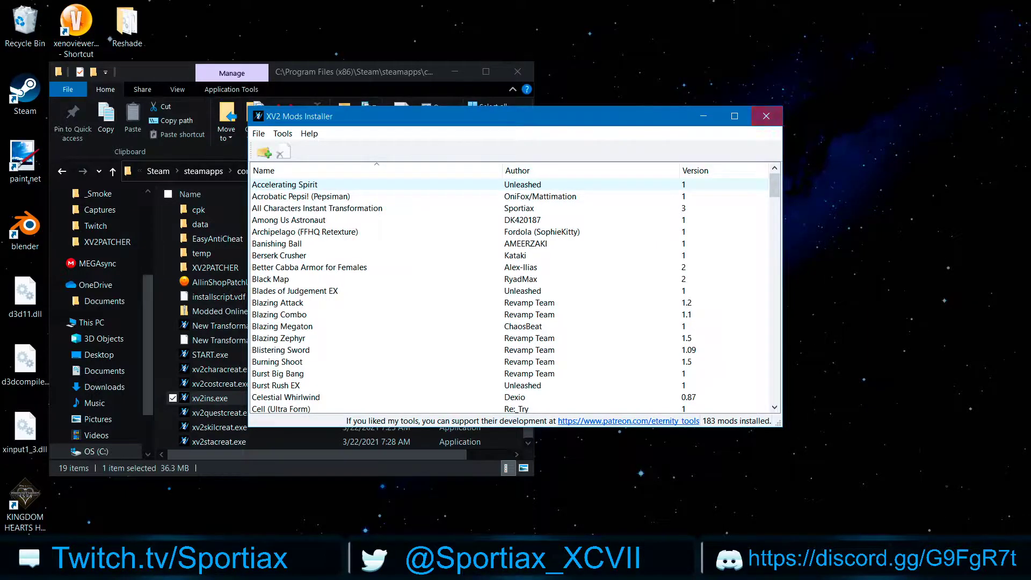
click(766, 116)
Refresh the DB Xenoverse 2 folder and open its data folder to look through the contents
scroll(301, 257, up, 1)
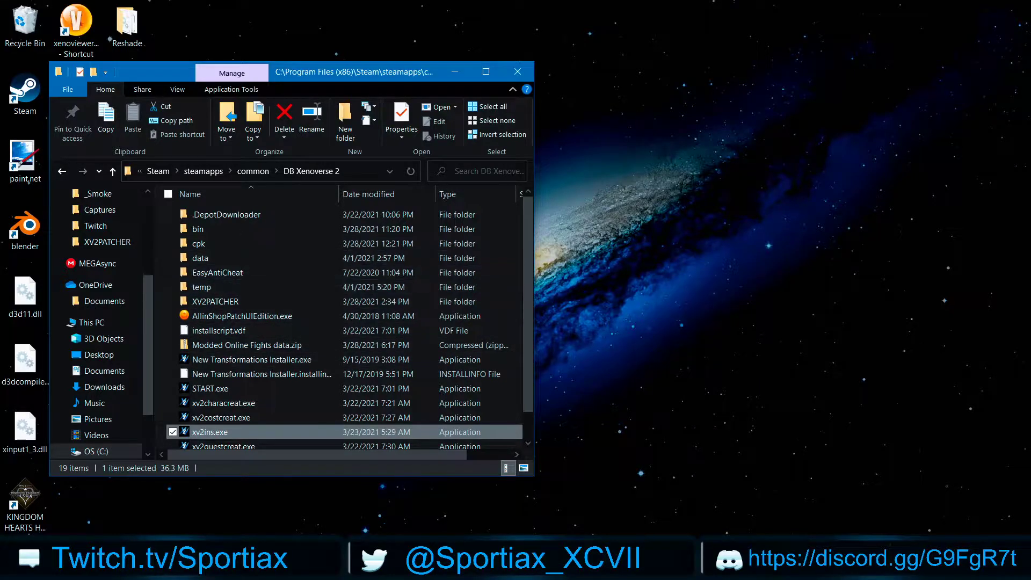
key(F5)
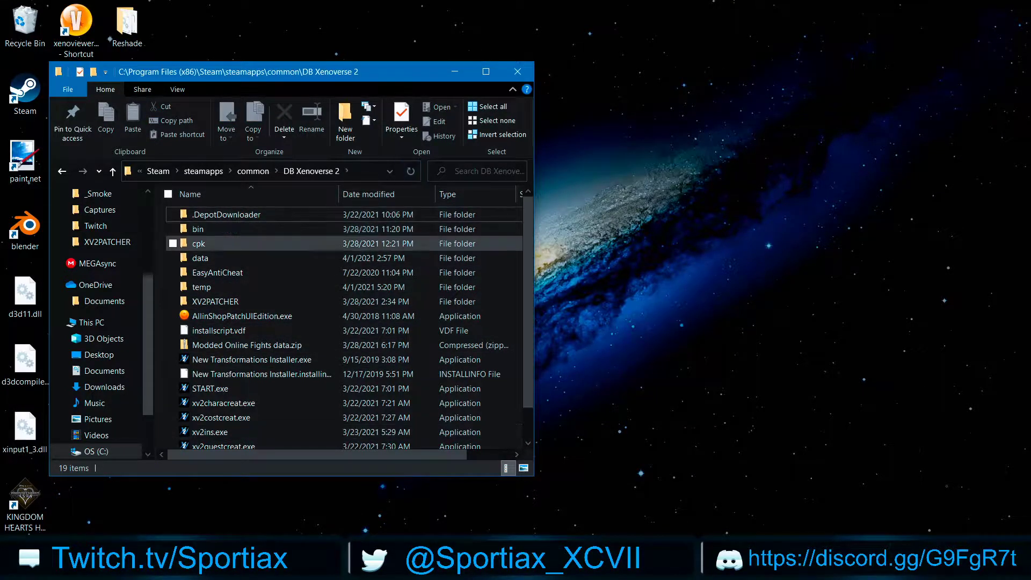
double_click(200, 257)
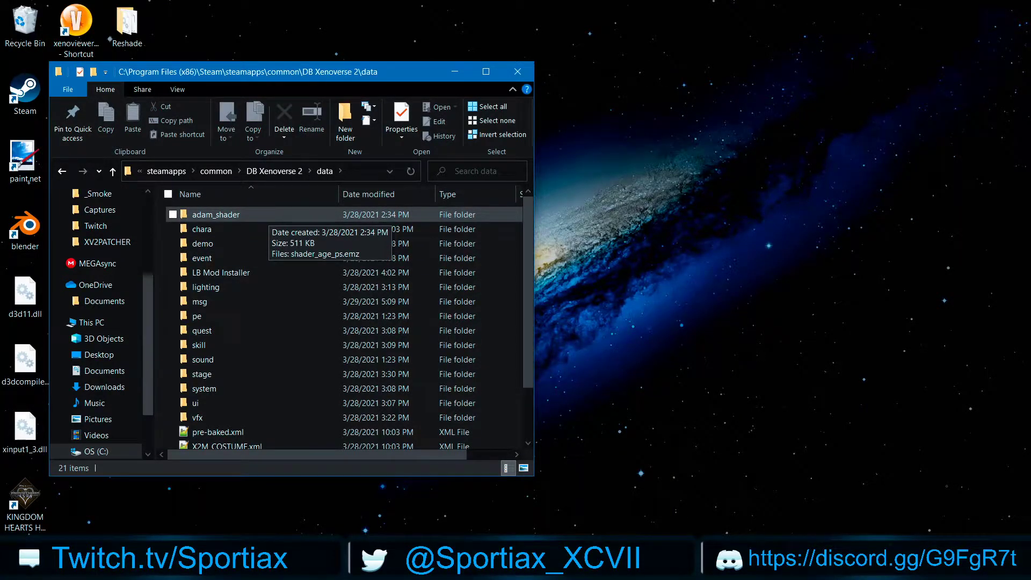
click(258, 214)
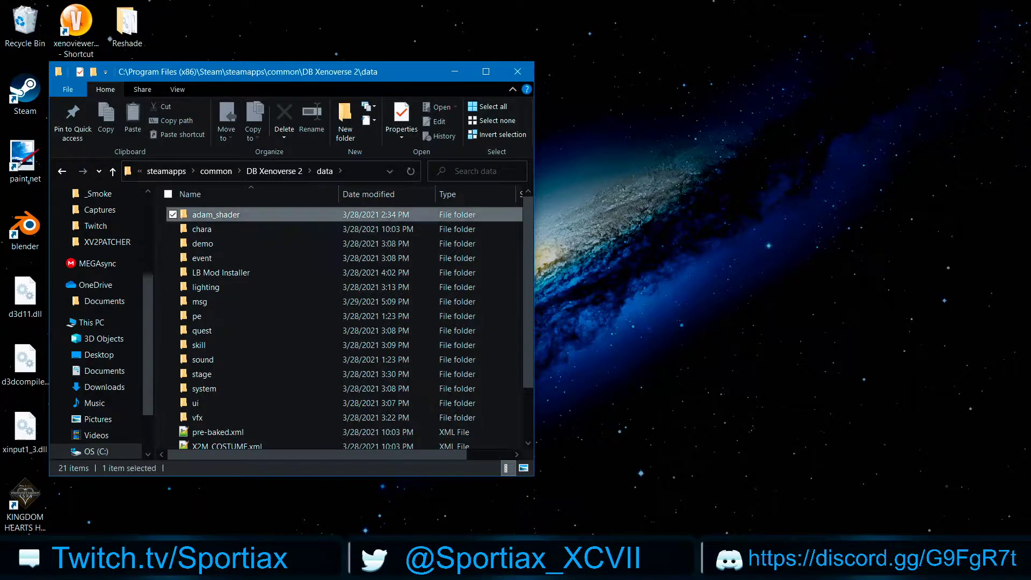
scroll(268, 215, down, 2)
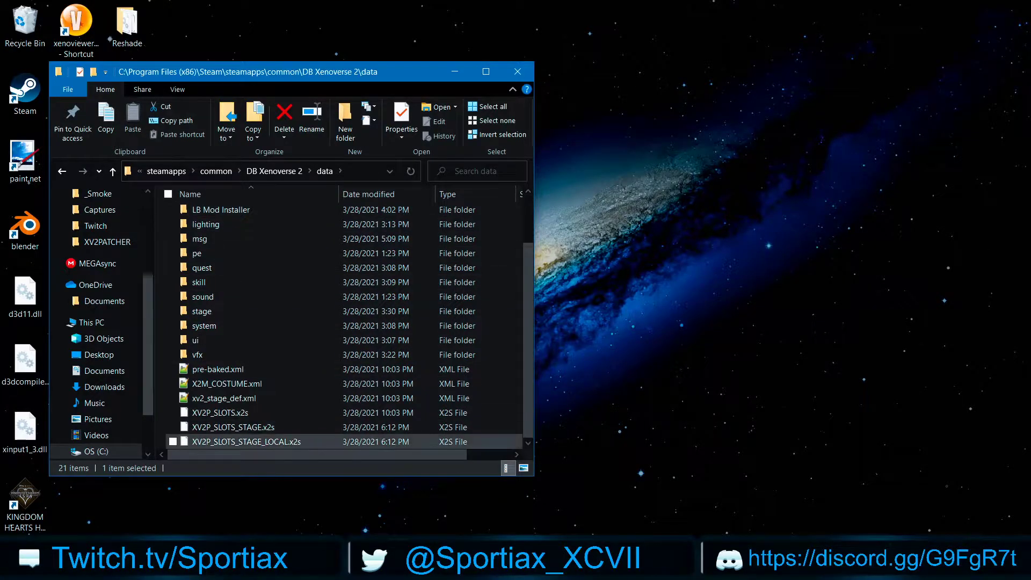
Compress all items in the data folder into data.zip with 7-Zip and move the archive to the DB Xenoverse 2 folder
key(ctrl+a)
right_click(267, 216)
mouse_move(301, 225)
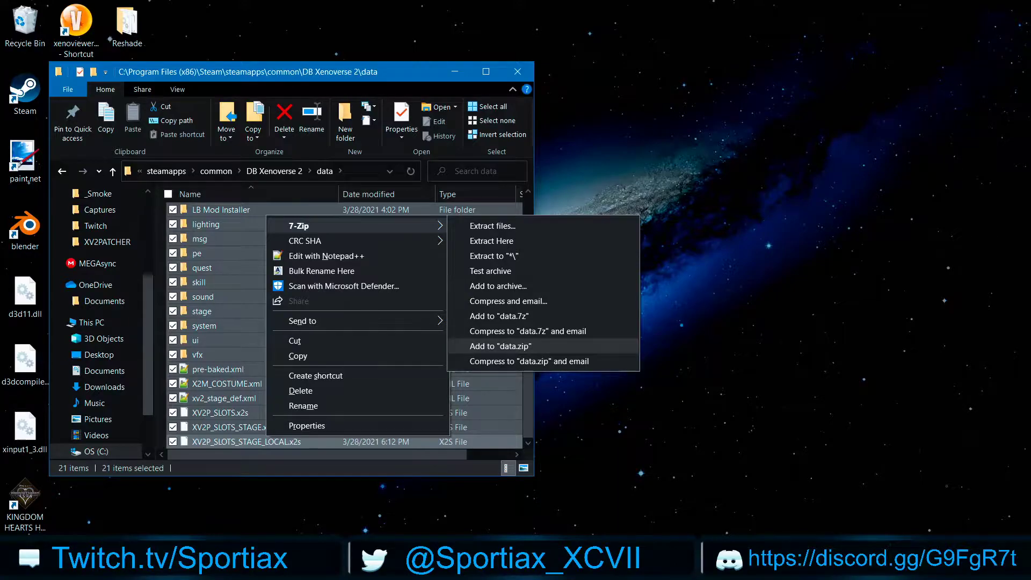
key(Return)
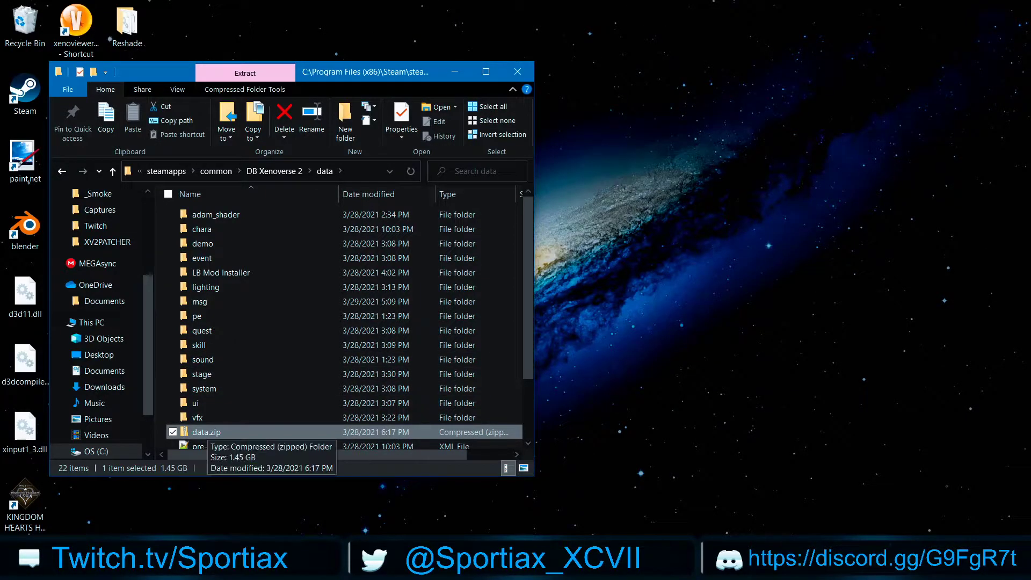
drag(205, 432, 274, 171)
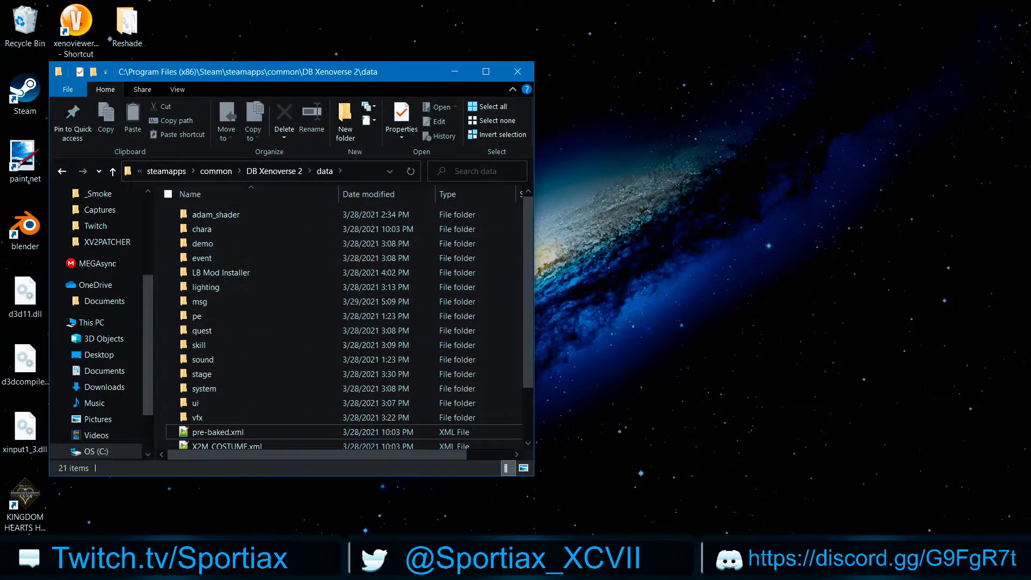
In the DB Xenoverse 2 folder, rename data.zip to "Modded Online Fights data.zip" and refresh the folder
click(274, 171)
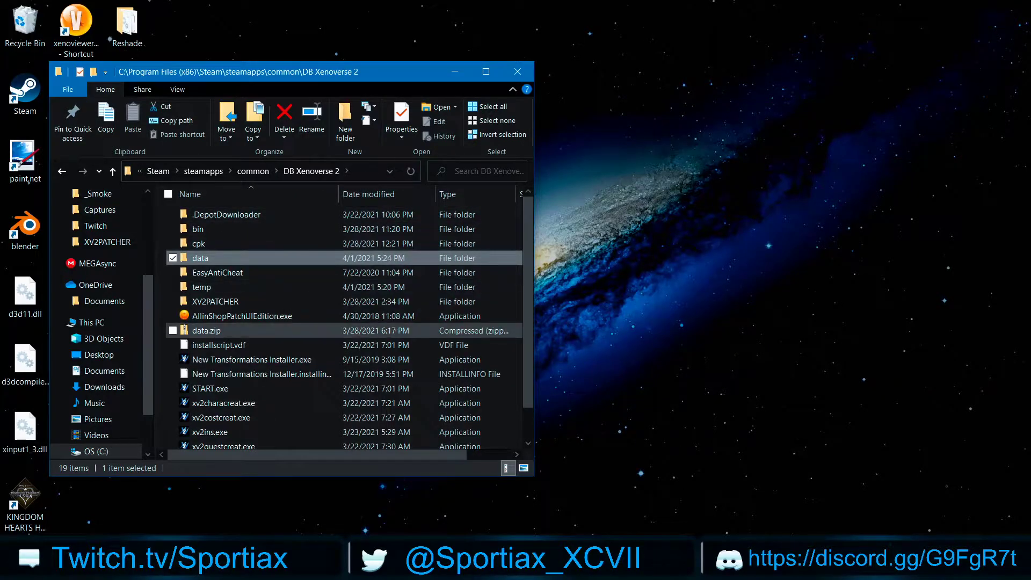
click(206, 331)
right_click(247, 331)
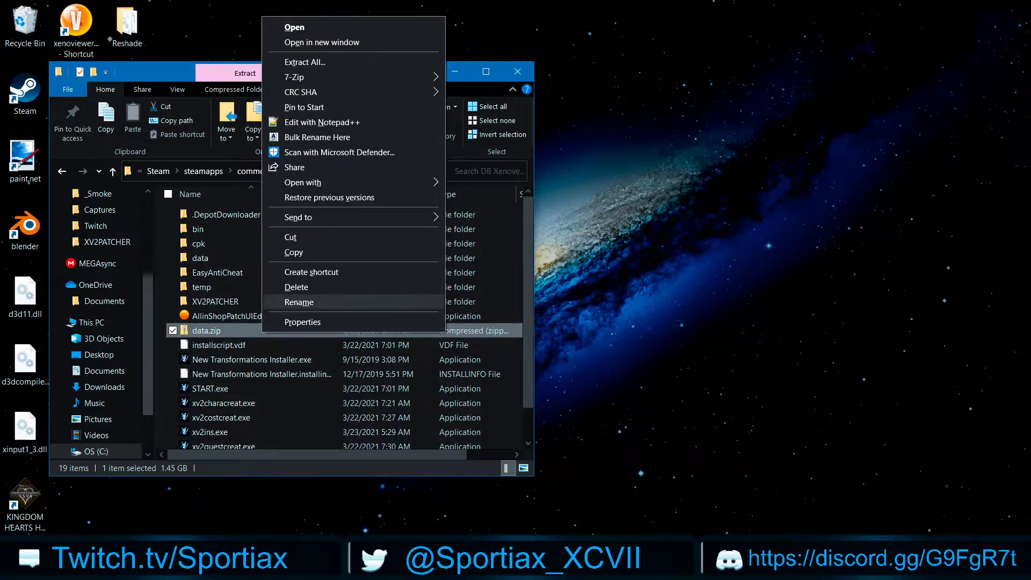
click(279, 302)
key(Home)
text(Modded O)
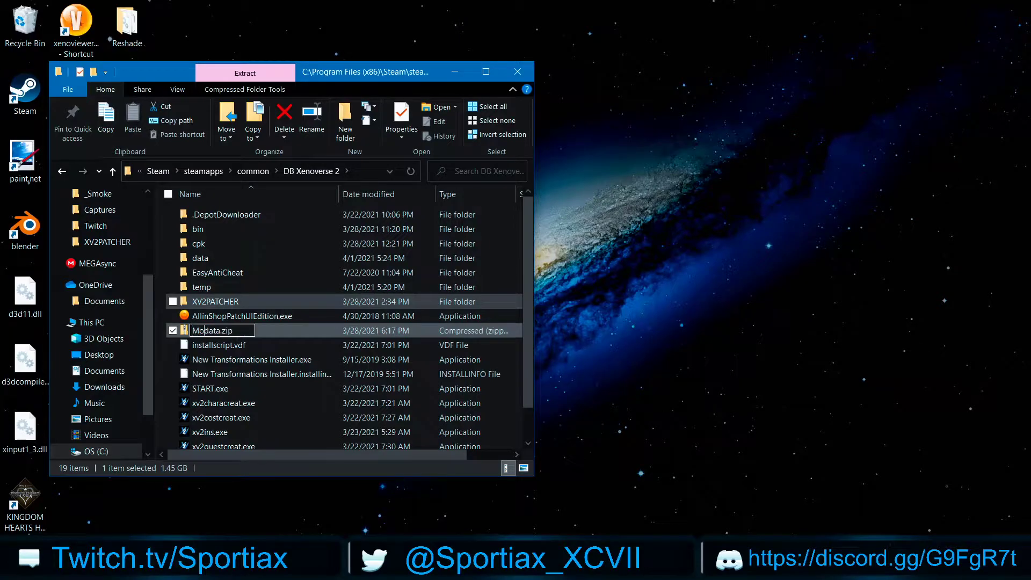
text(nline Fig)
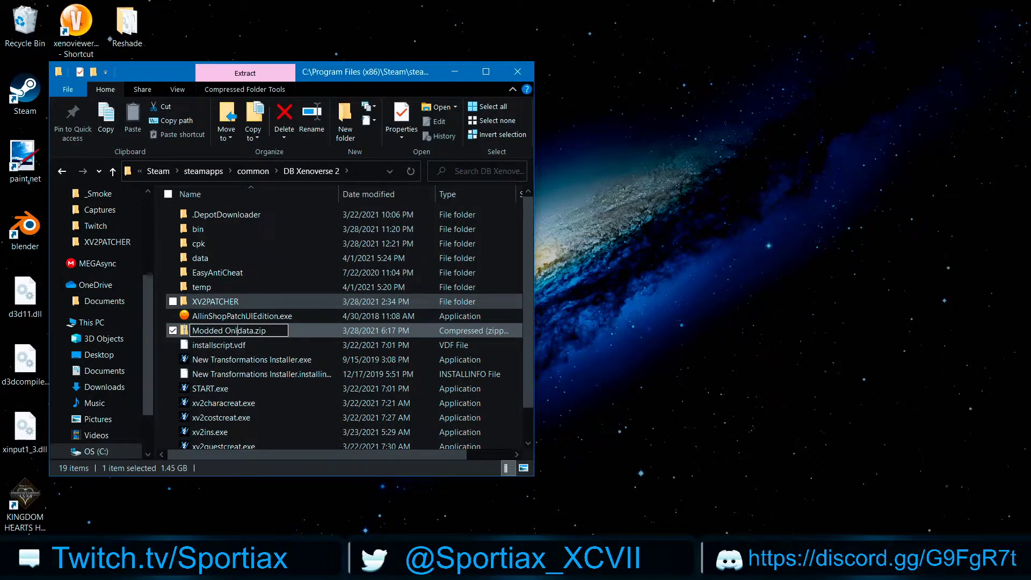
text(hts)
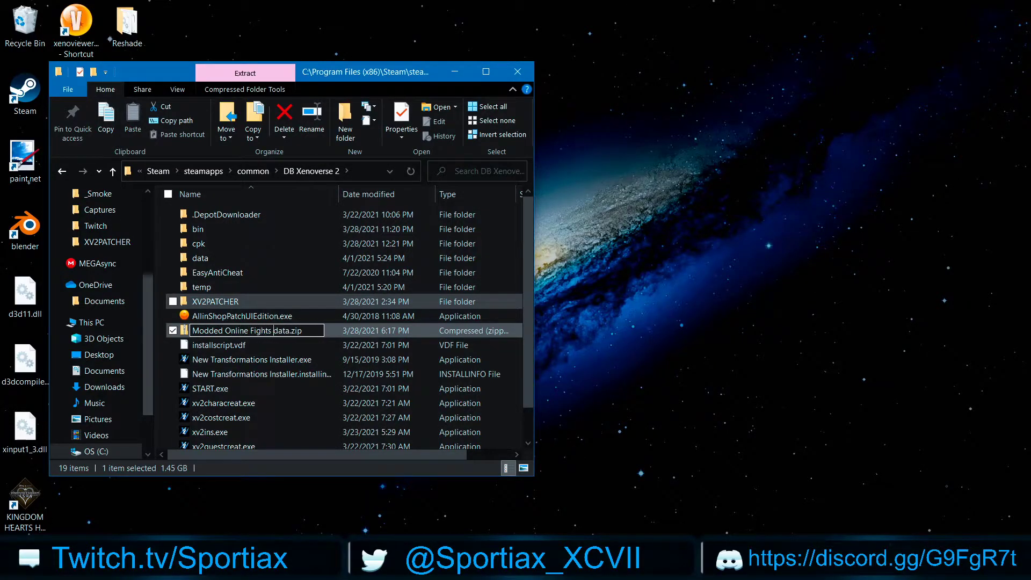
key(Return)
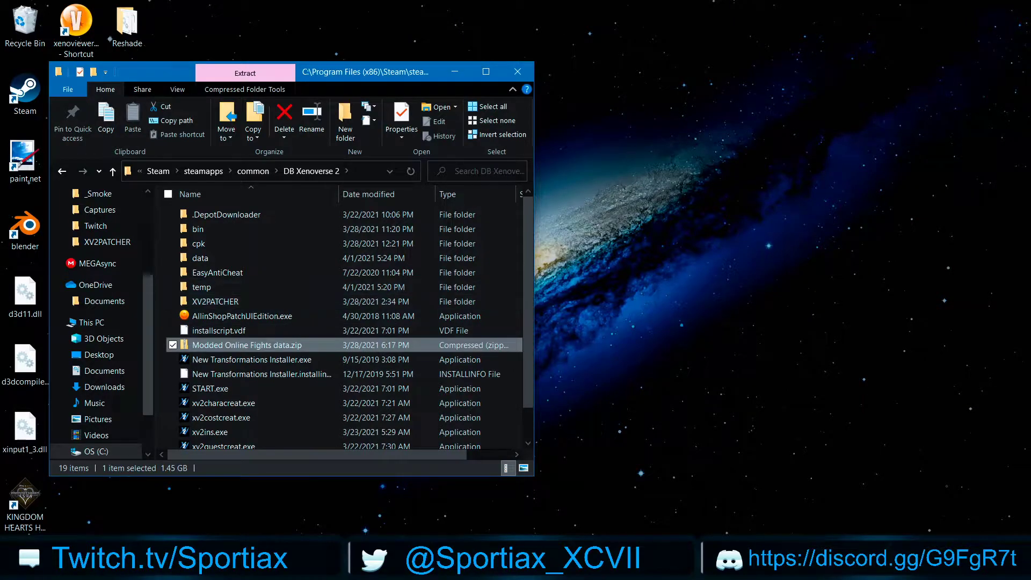
click(410, 171)
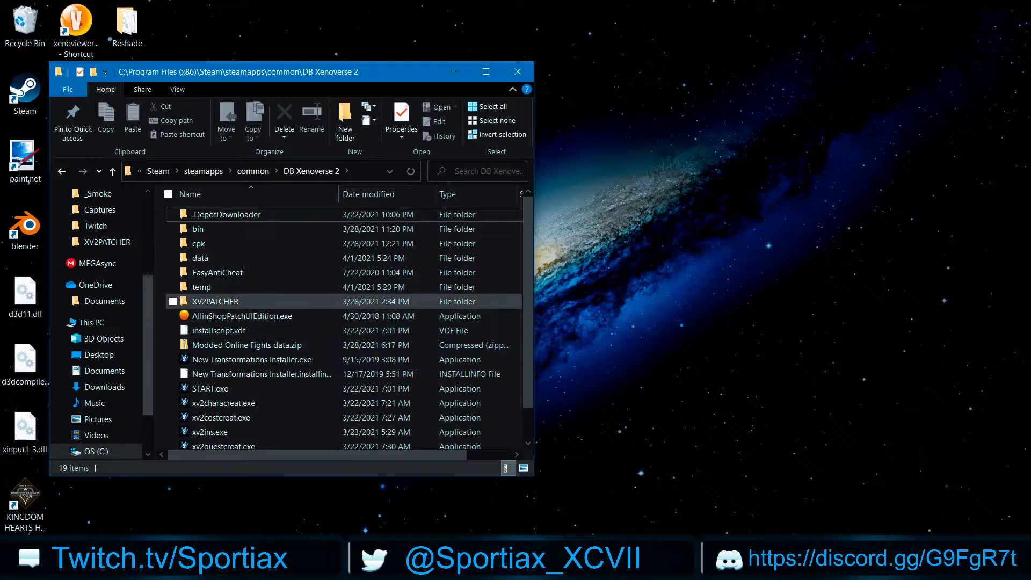
click(205, 257)
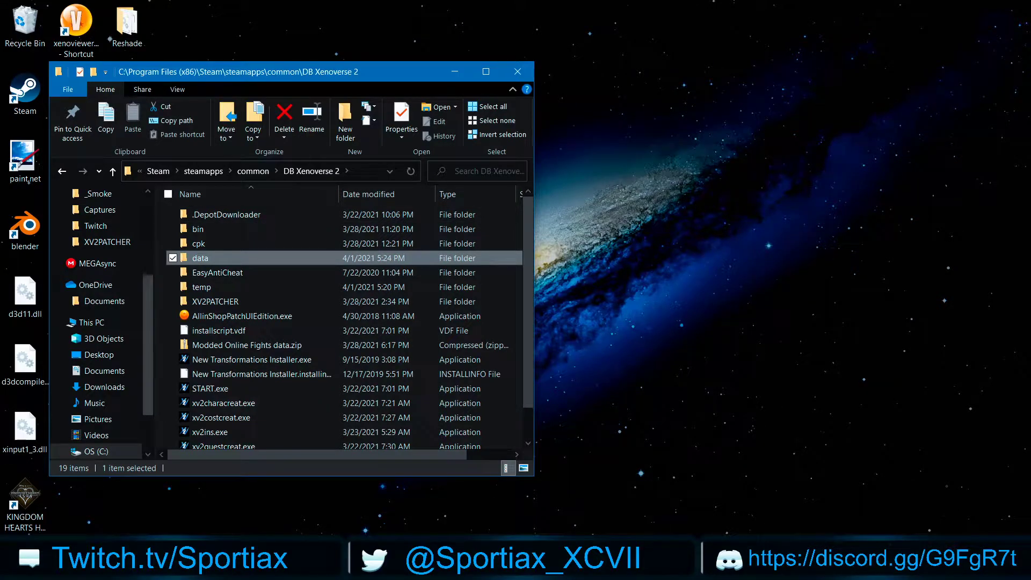
click(411, 171)
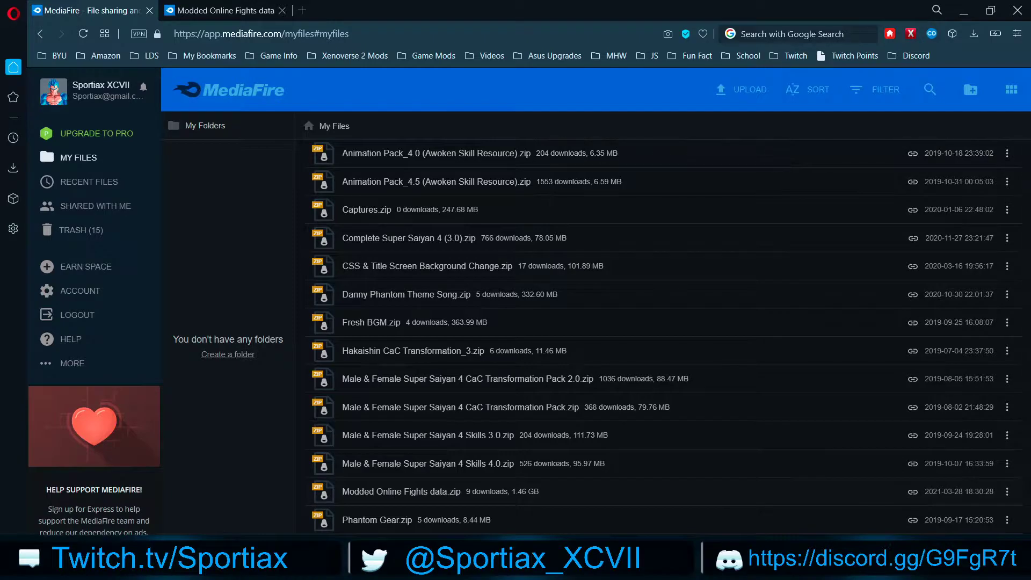
Switch to MediaFire in the browser and choose Modded Online Fights data.zip from the DB Xenoverse 2 folder for upload
click(750, 90)
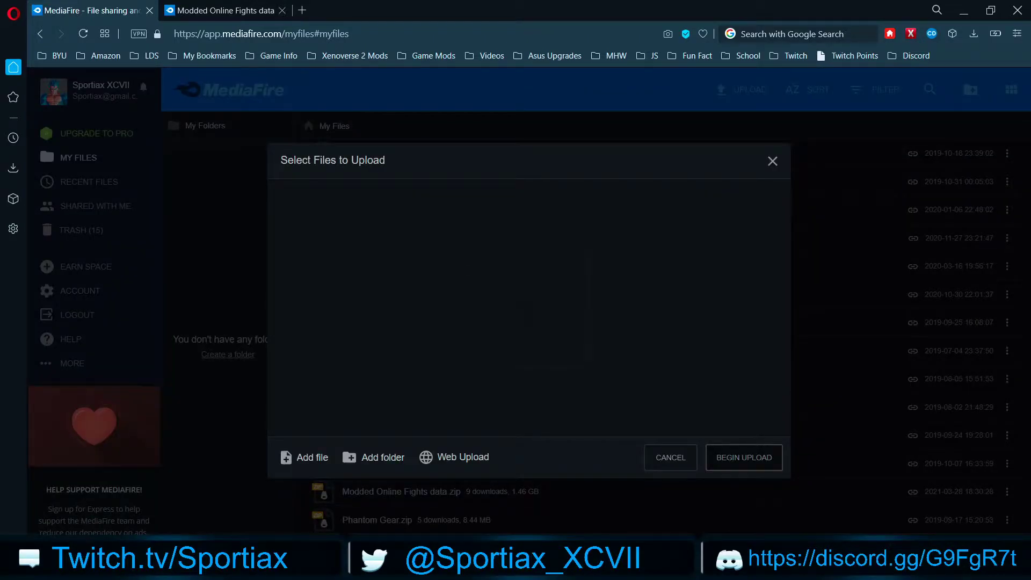
click(305, 457)
key(Return)
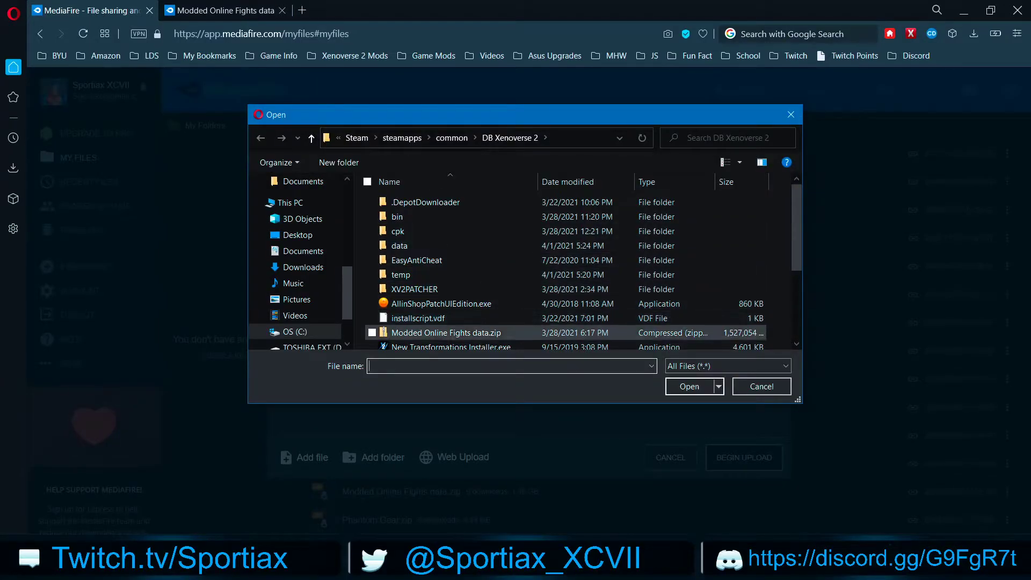
click(445, 332)
key(Return)
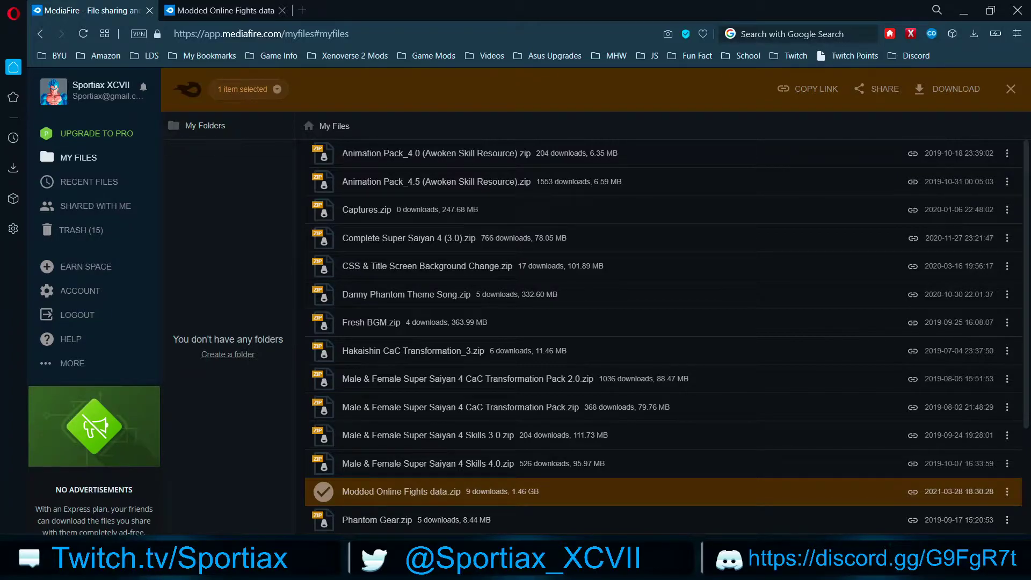
View the sharing options and the download page of Modded Online Fights data.zip, and minimise the browser
click(1007, 491)
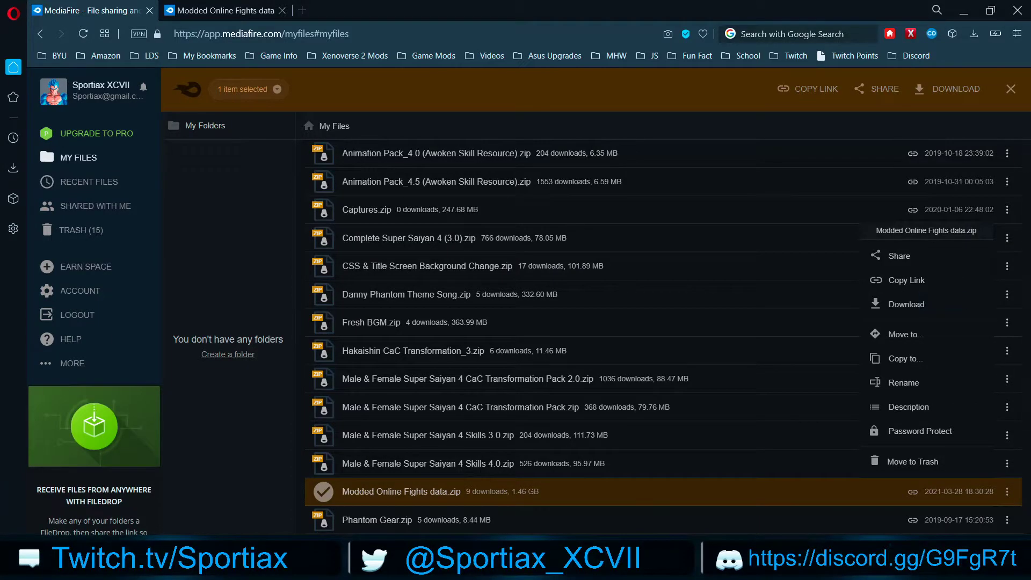
key(ctrl+Tab)
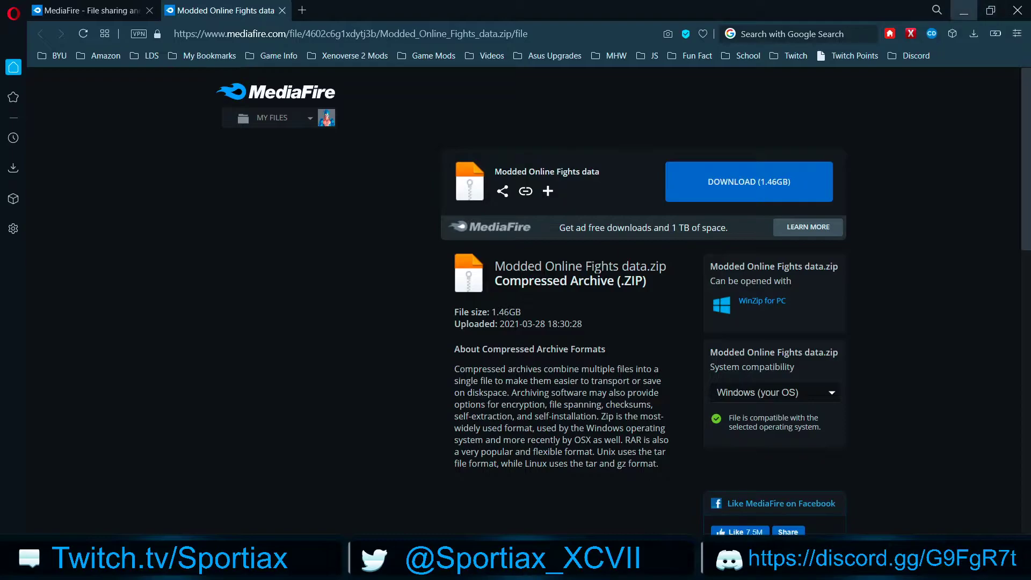
click(964, 11)
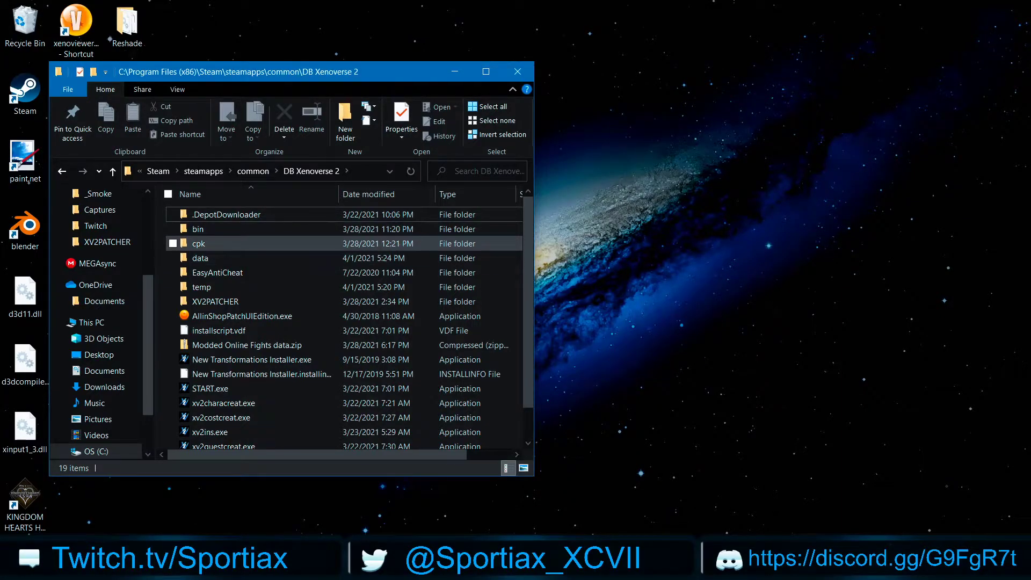
Try to rename the data folder in DB Xenoverse 2 to _data
drag(200, 258, 245, 257)
right_click(245, 257)
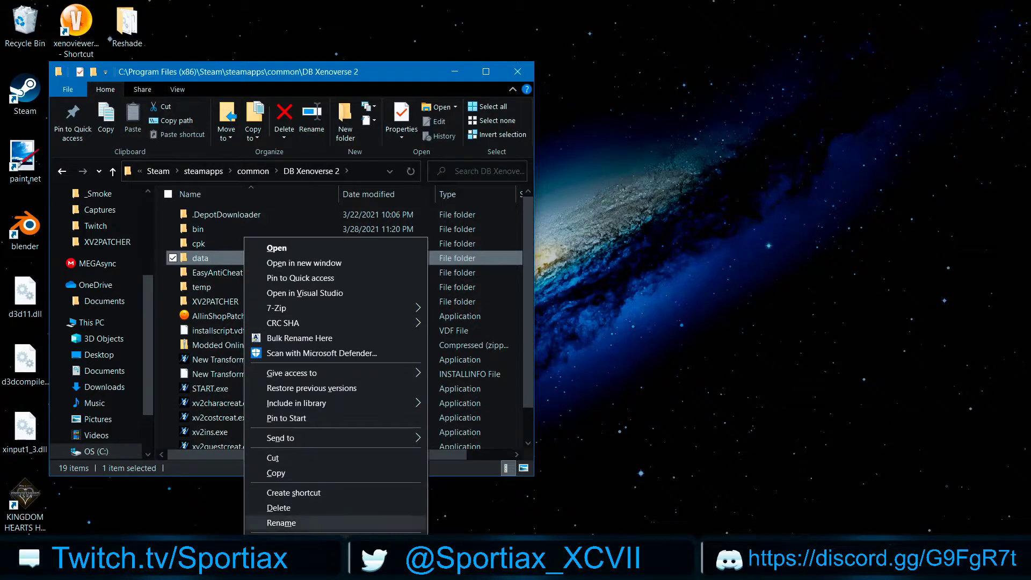
key(Return)
key(Home)
text(_)
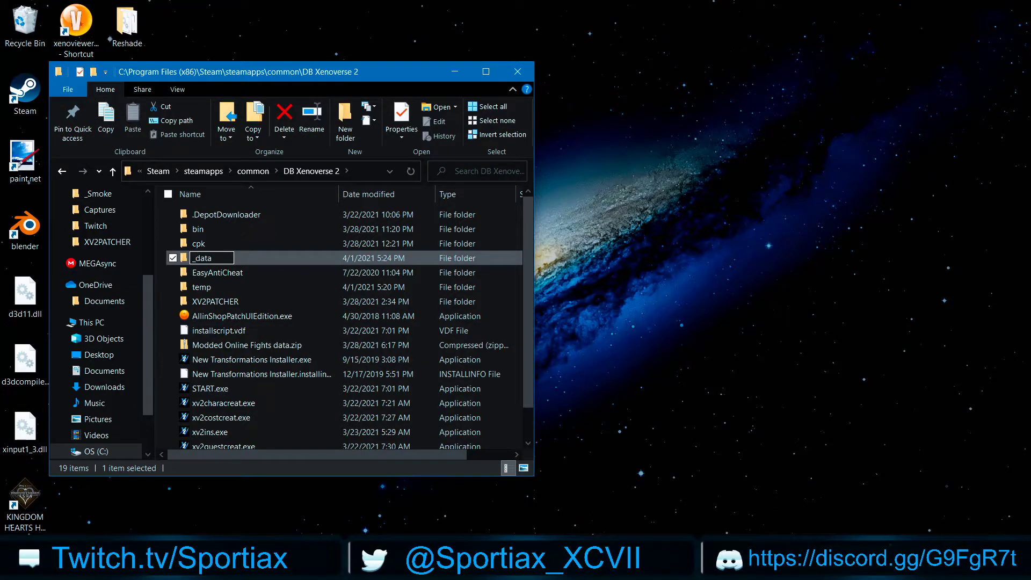
key(BackSpace)
key(Return)
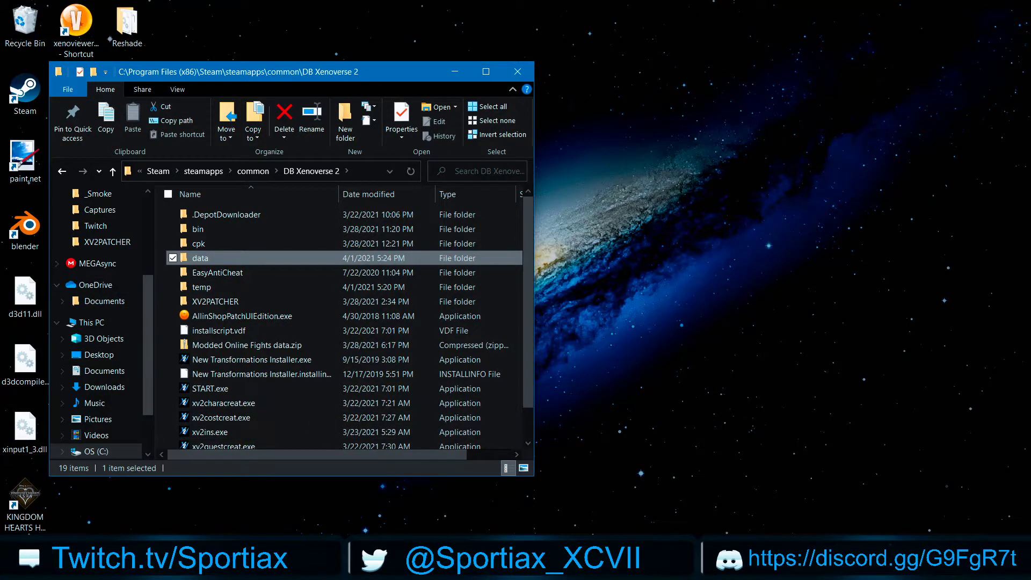
Clear the selection and open the bin folder inside DB Xenoverse 2
key(ctrl+space)
click(215, 229)
double_click(215, 229)
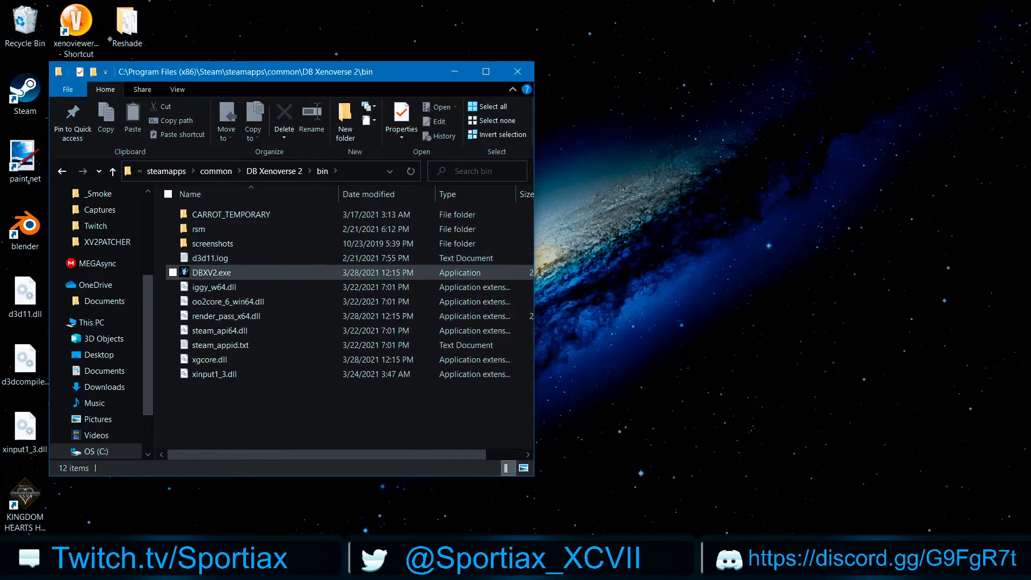